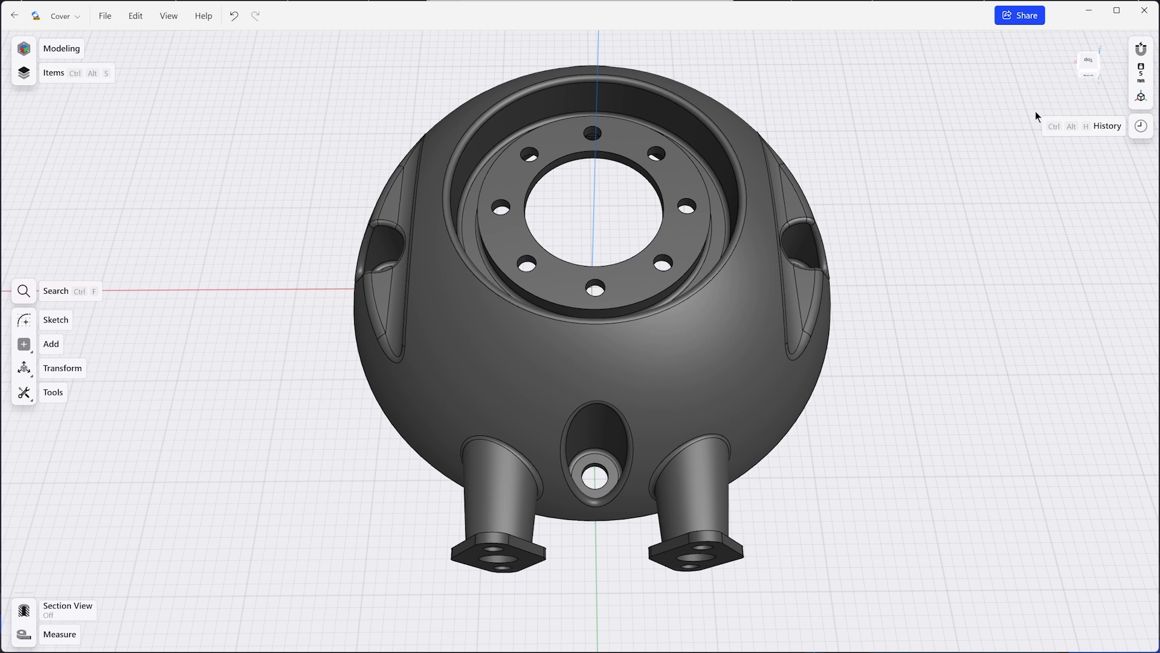
- Orbit the cover to a tilted side view and test-select the bolt-hole ring face
left_click(1057, 126)
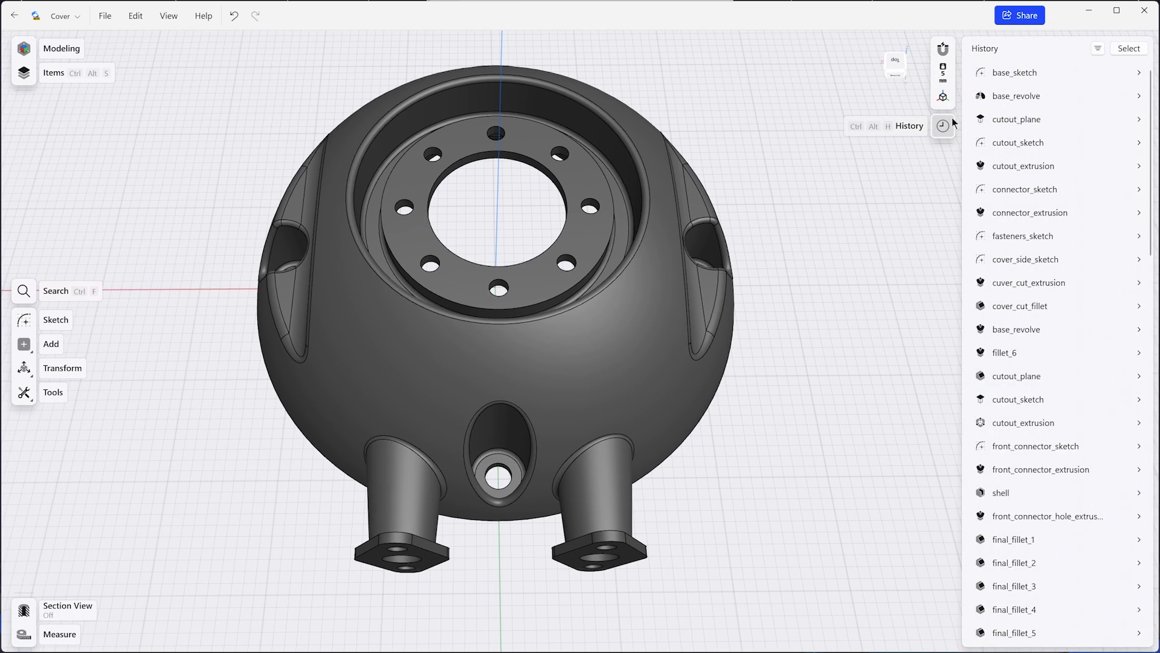
left_click(952, 122)
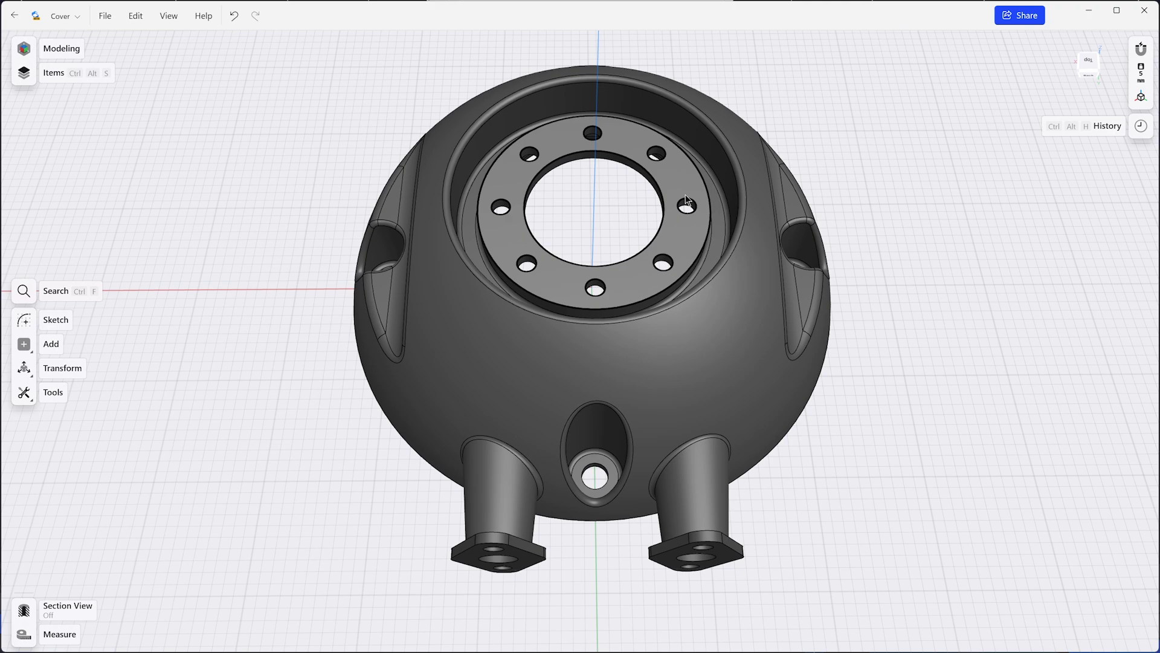
mouse_move(683, 187)
right_mouse_down()
mouse_move(574, 153)
mouse_move(467, 142)
mouse_move(350, 145)
mouse_move(263, 168)
right_mouse_up()
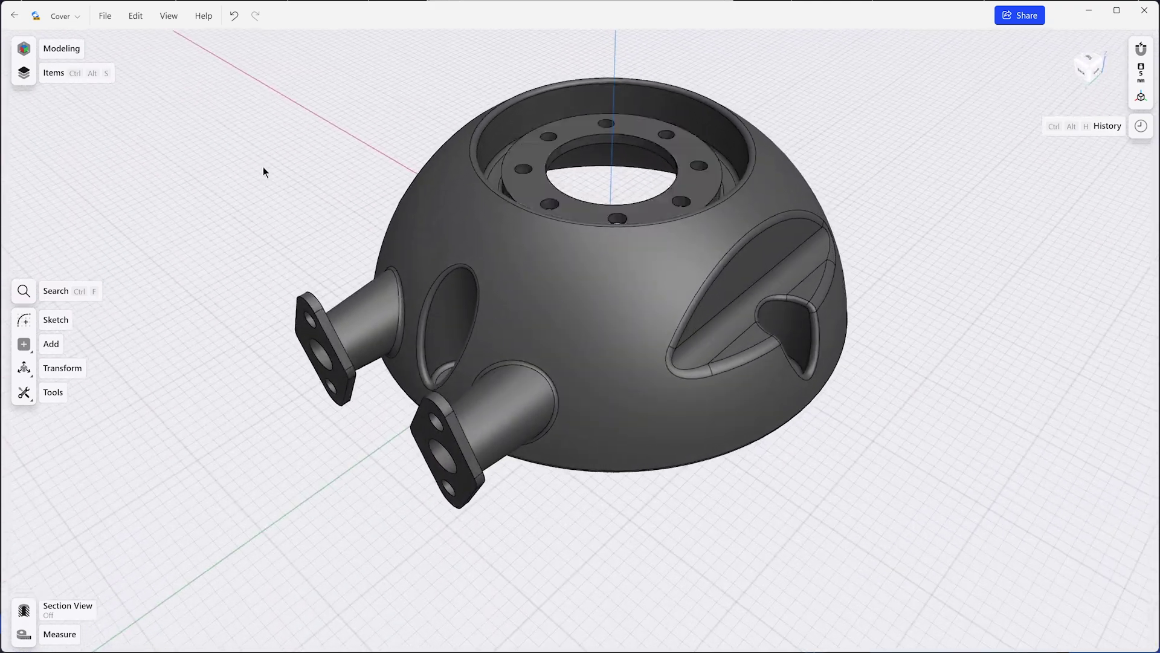
left_click(533, 191)
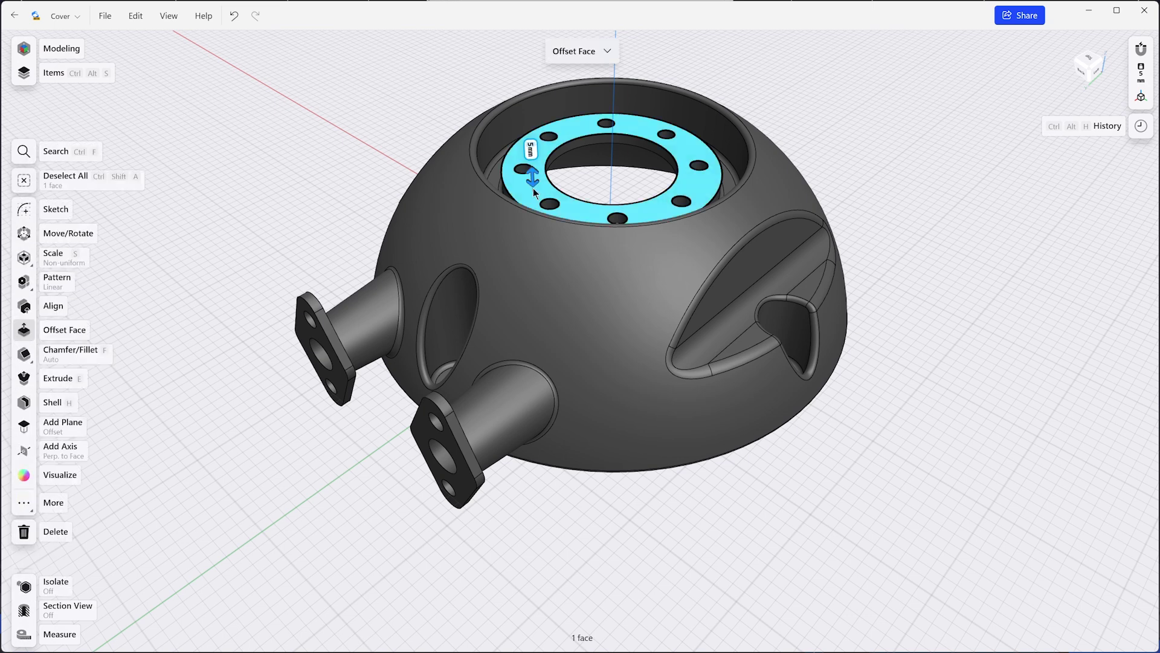
left_click(570, 184)
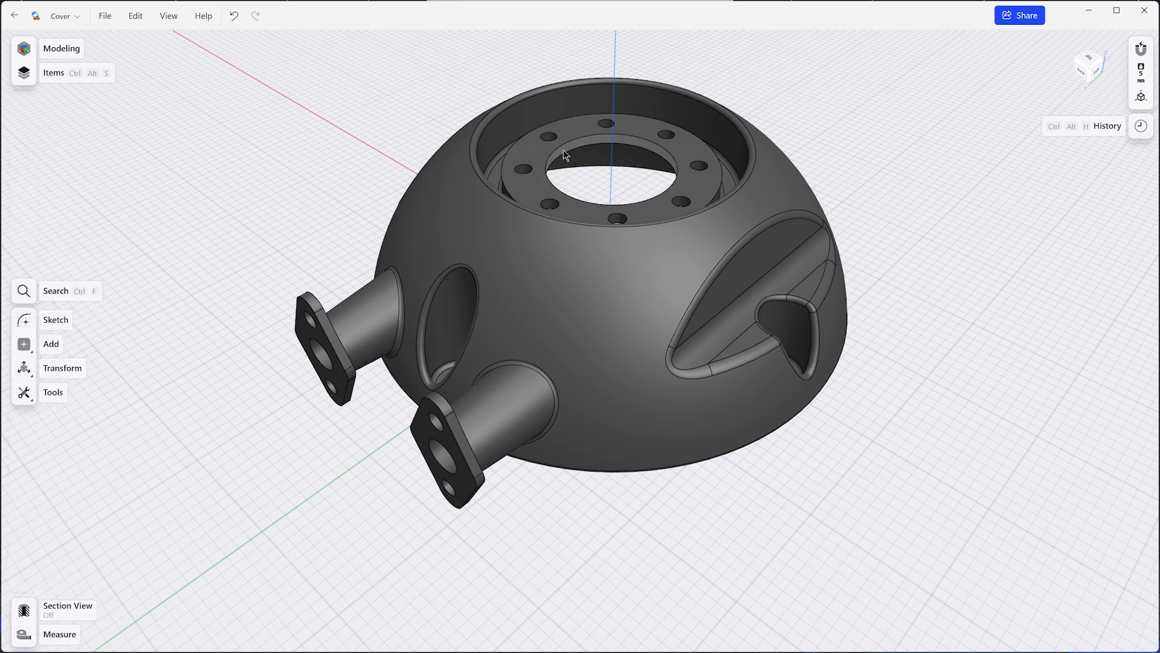
left_click(563, 149)
left_click(566, 186)
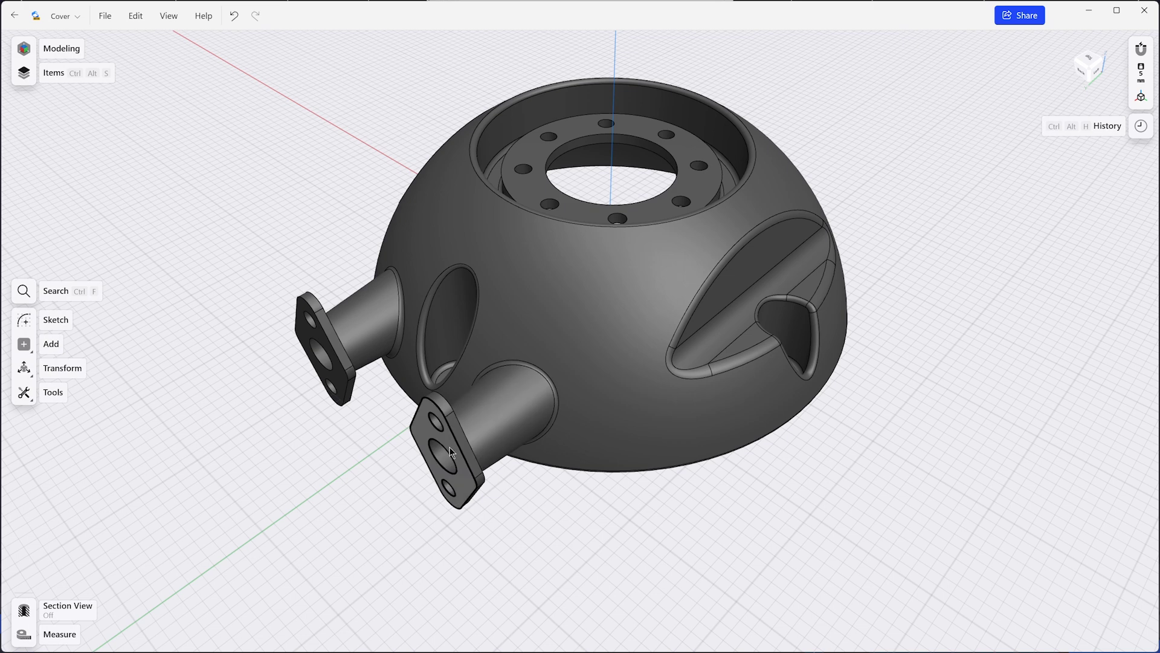
- Test-select the connector flange face, then edit the hole pattern sketch from History
left_click(450, 451)
left_click(449, 447)
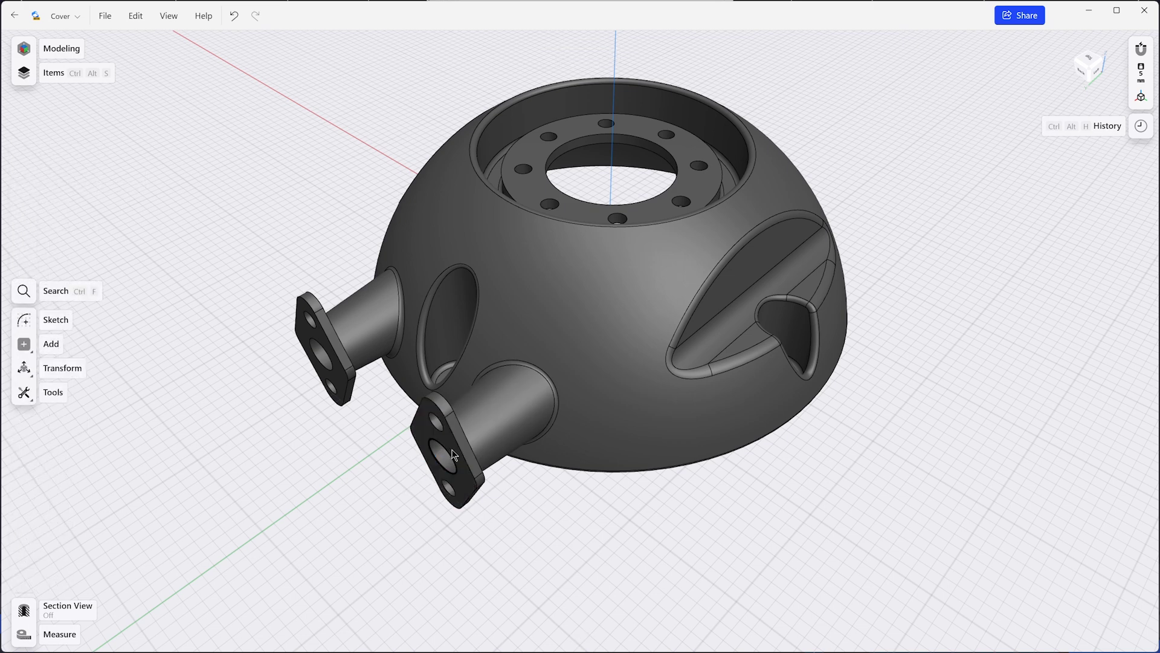
left_click(1142, 128)
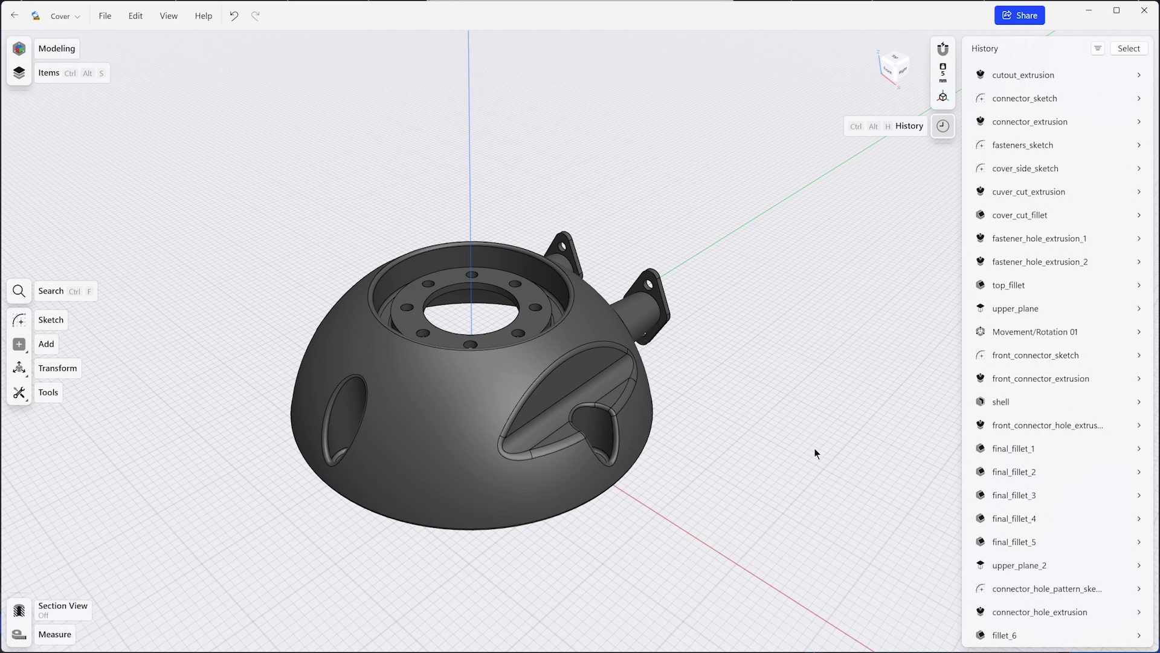
double_click(982, 591)
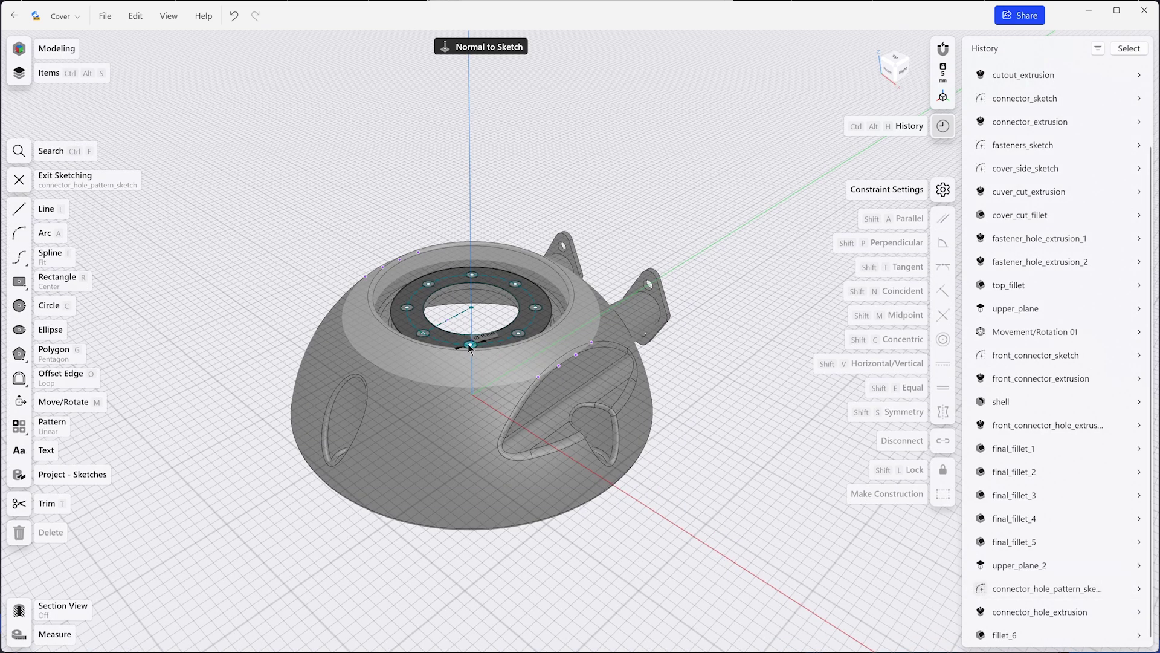
scroll(470, 347, "up", 1)
scroll(470, 348, "up", 1)
scroll(470, 347, "up", 2)
scroll(470, 348, "up", 2)
scroll(470, 348, "up", 1)
scroll(470, 347, "up", 1)
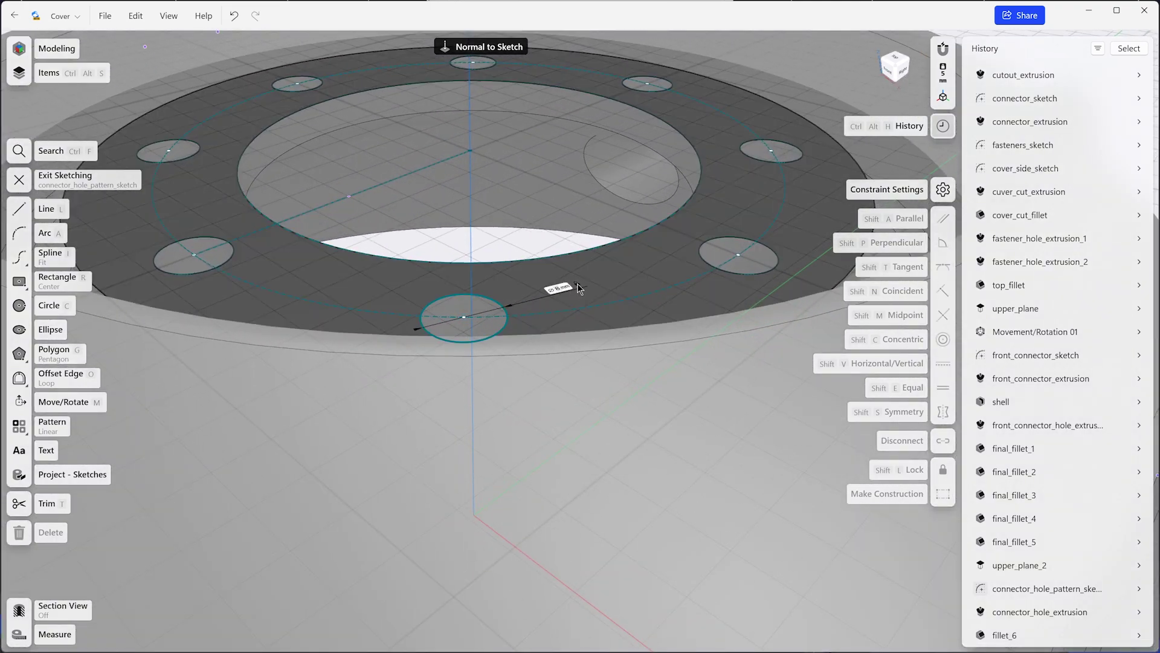
- Set the patterned bolt hole diameter to 7.5 mm and finish the sketch edit
left_click(504, 310)
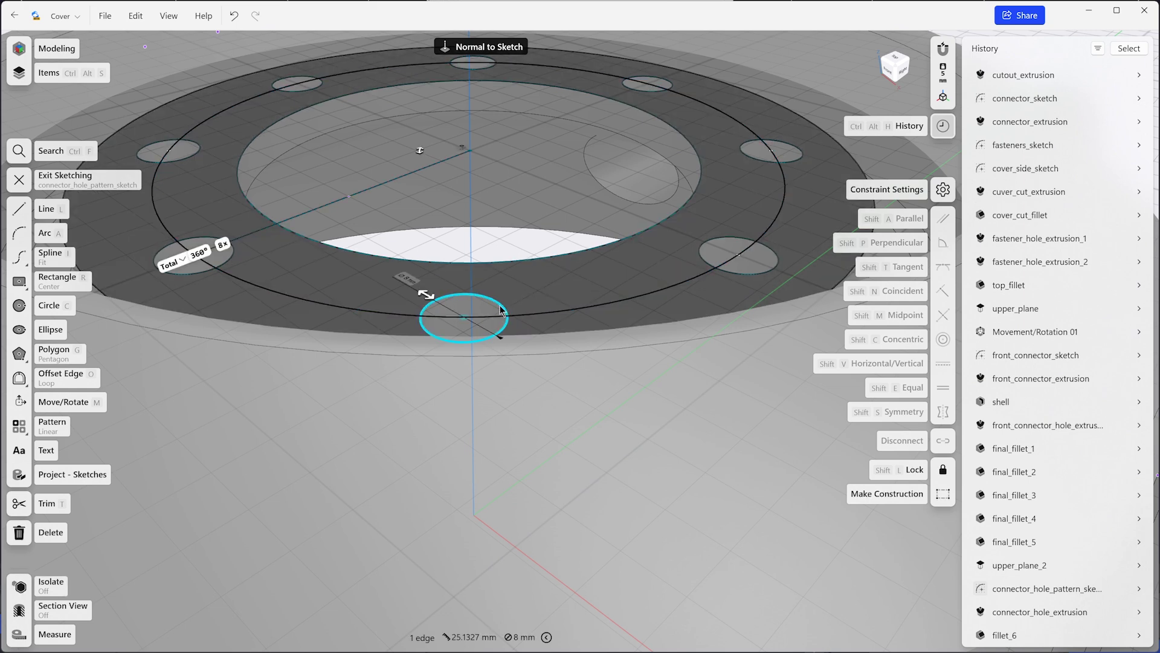
left_click_drag(417, 292, 397, 285)
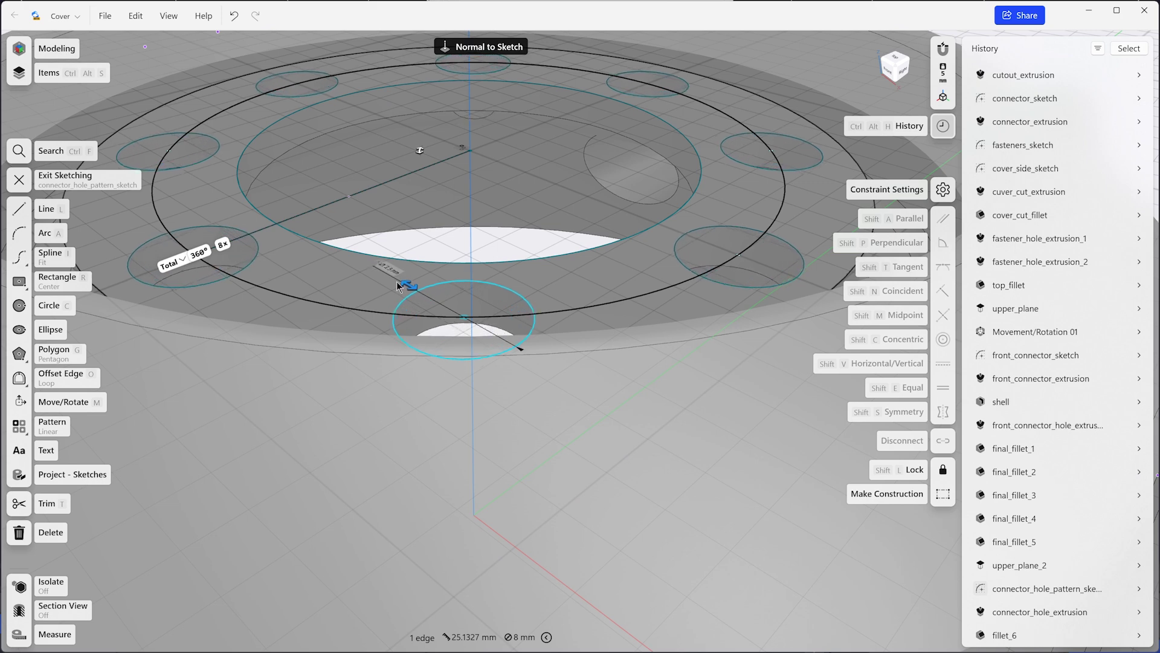
left_click_drag(396, 281, 409, 294)
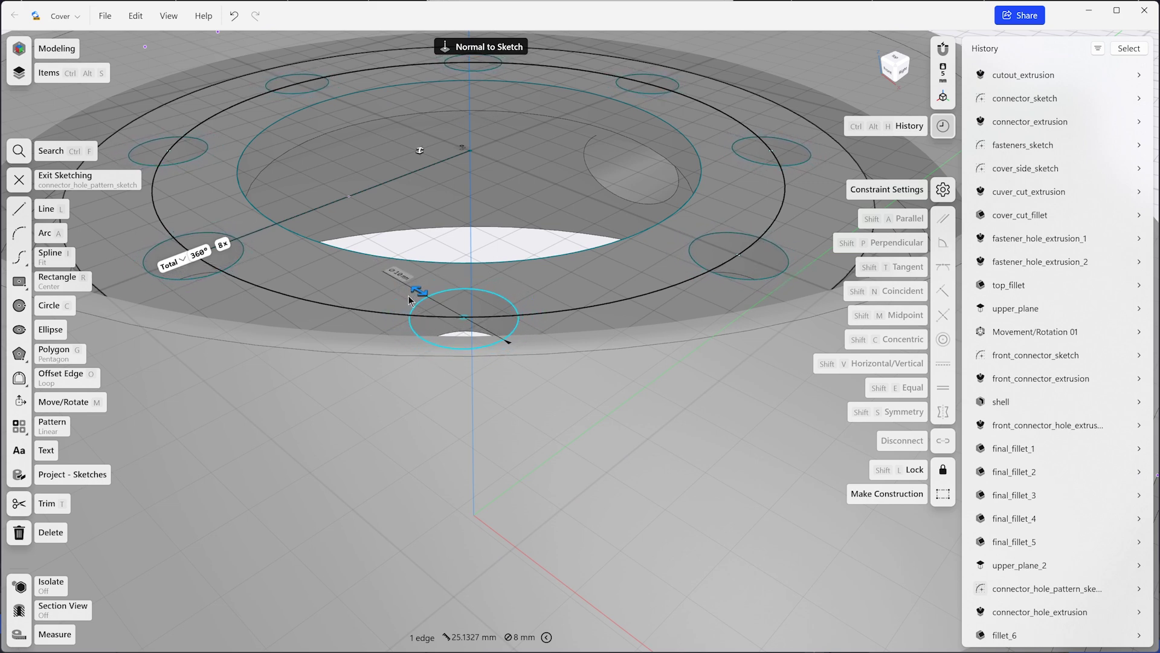
left_click(403, 278)
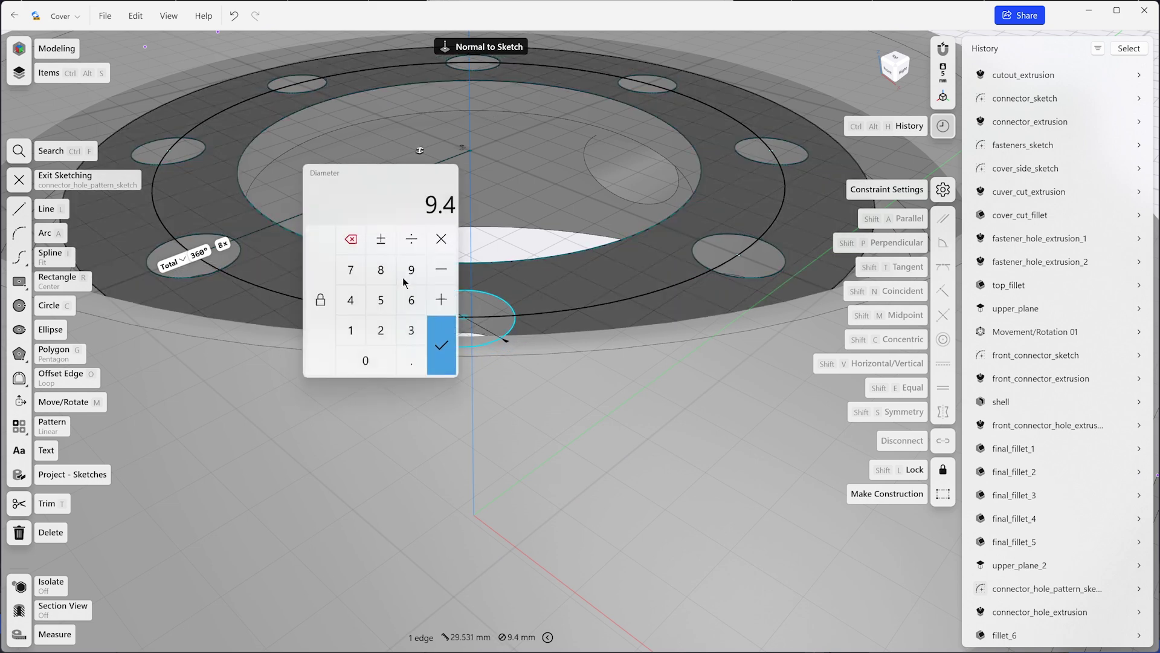
left_click(355, 279)
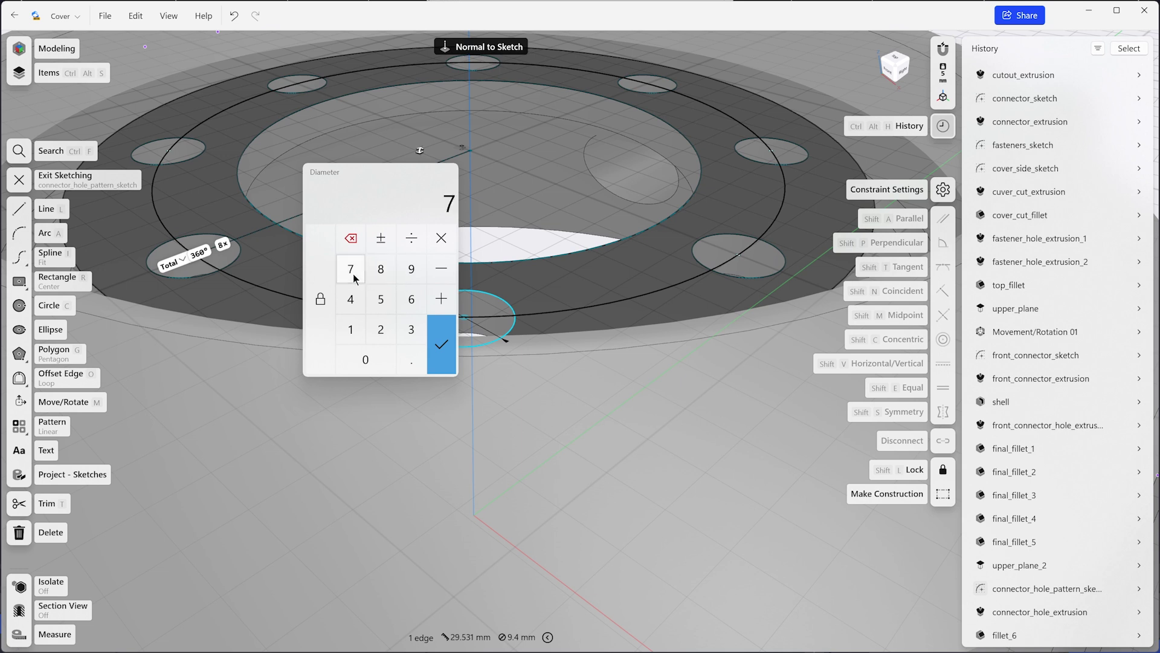
left_click(434, 340)
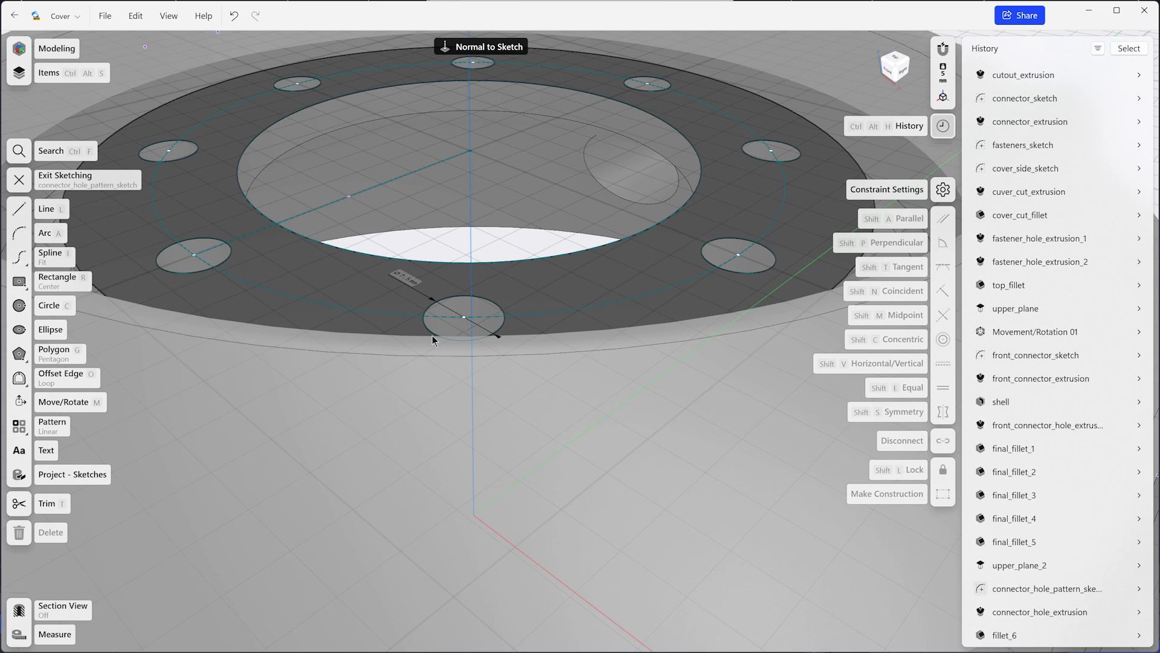
left_click(193, 259)
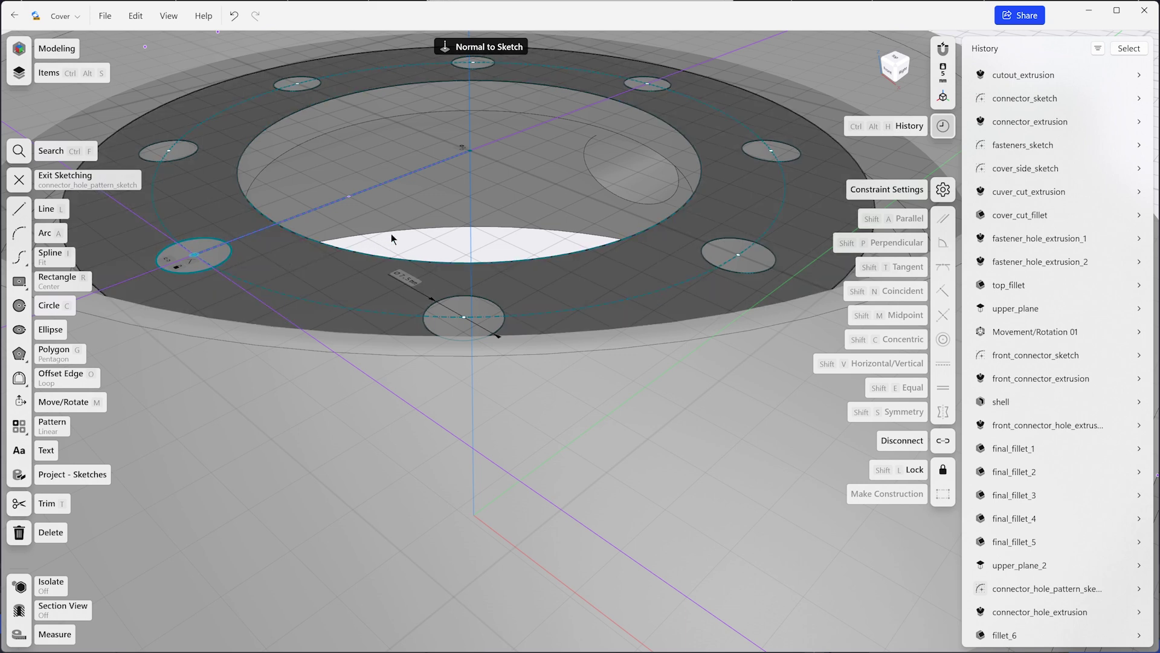
key("Escape")
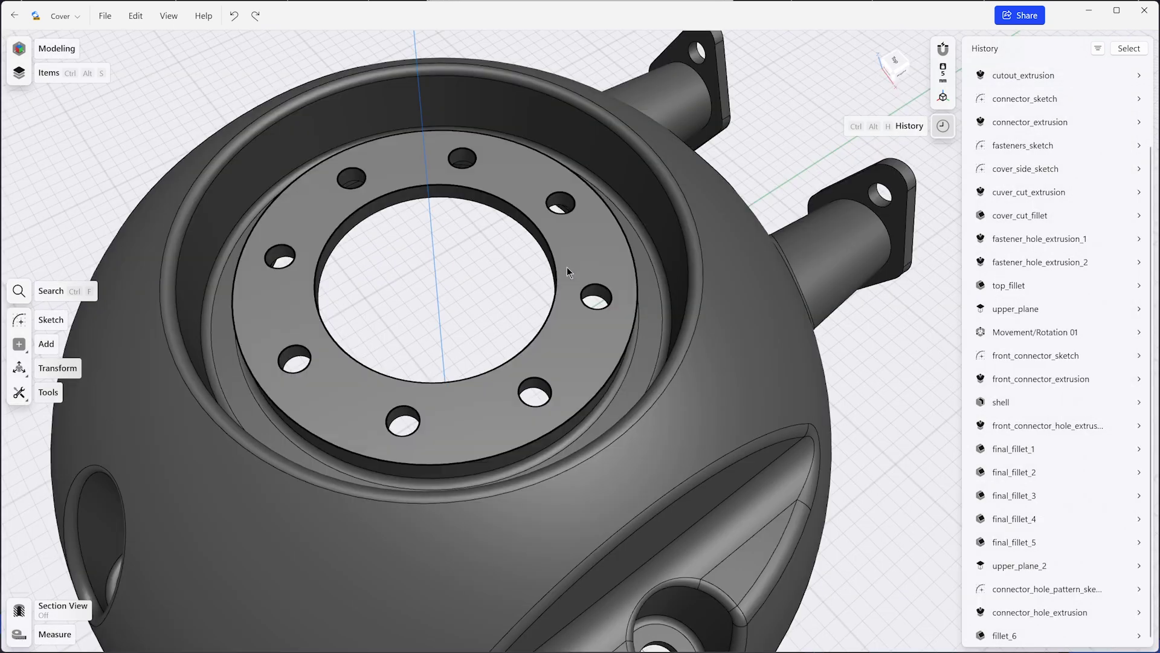
left_click(568, 266)
- Offset the flange top face 20 mm and place a copy of the cover lower left
left_click_drag(571, 260, 574, 224)
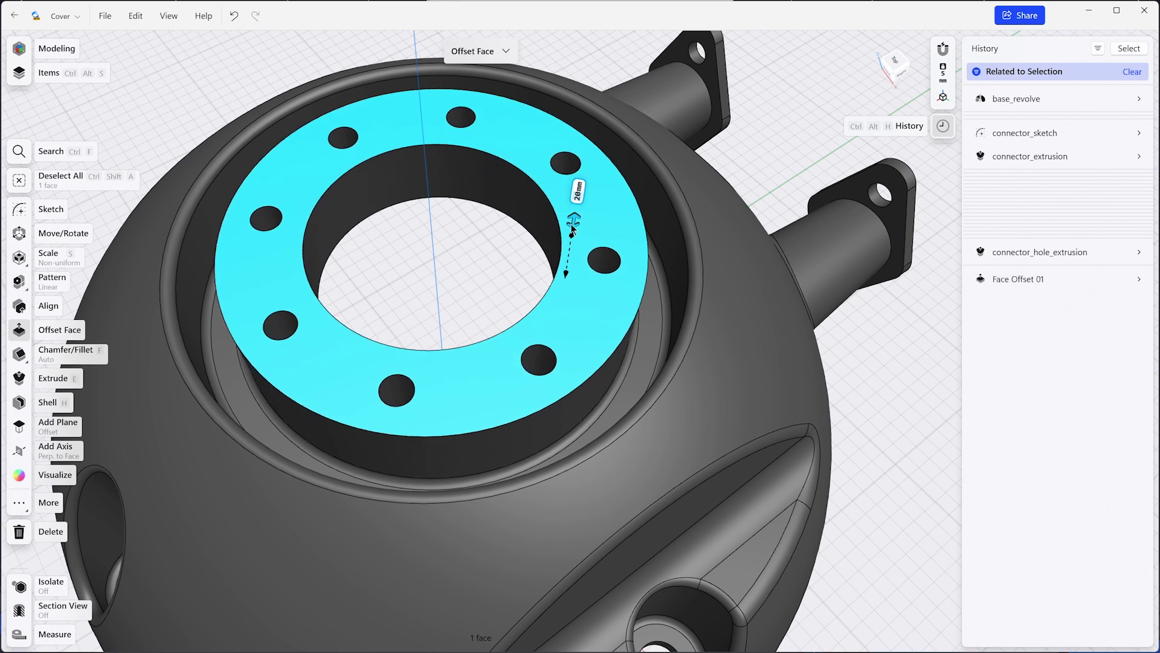
mouse_move(1052, 279)
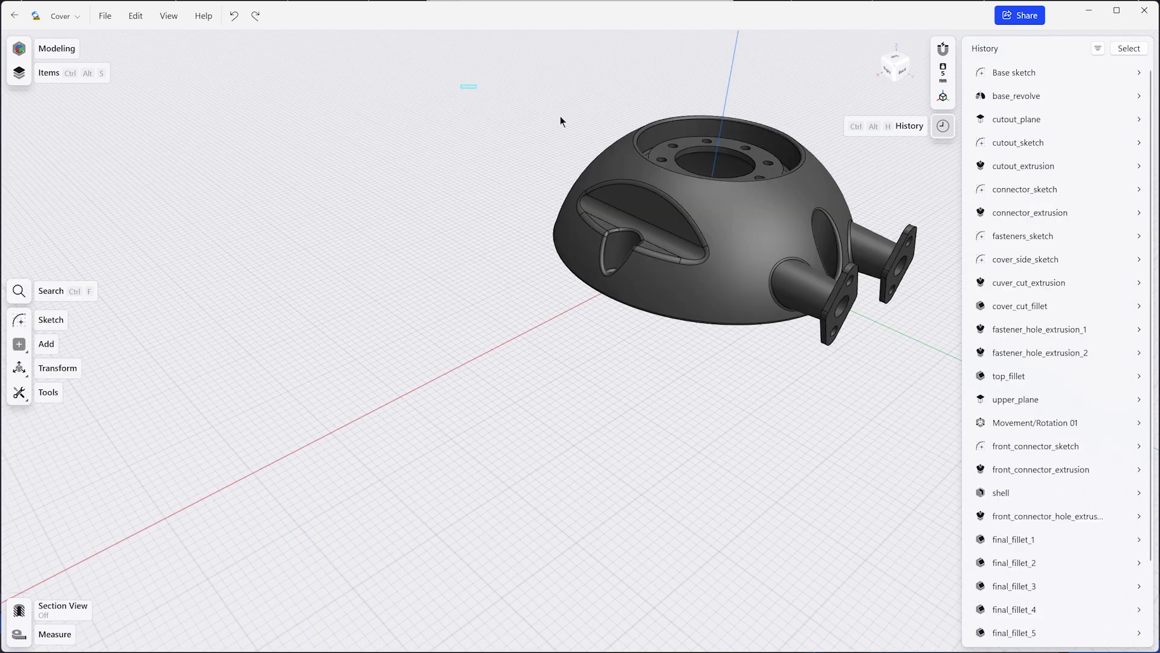
left_click_drag(561, 116, 959, 414)
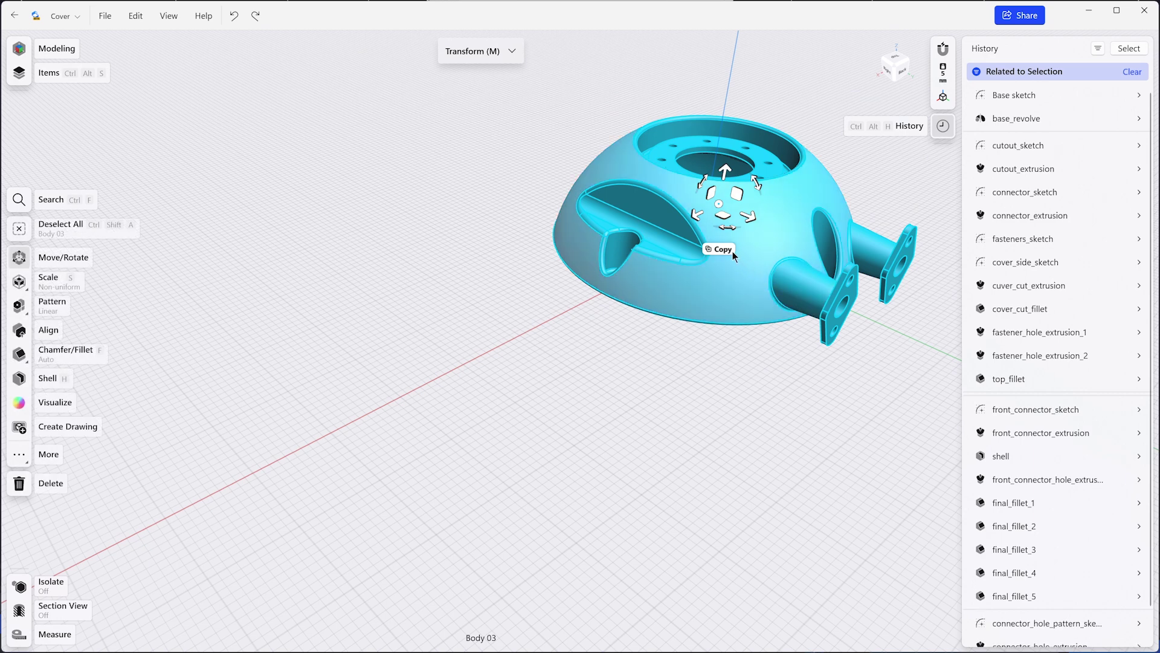
left_click(721, 249)
left_click_drag(700, 224, 418, 357)
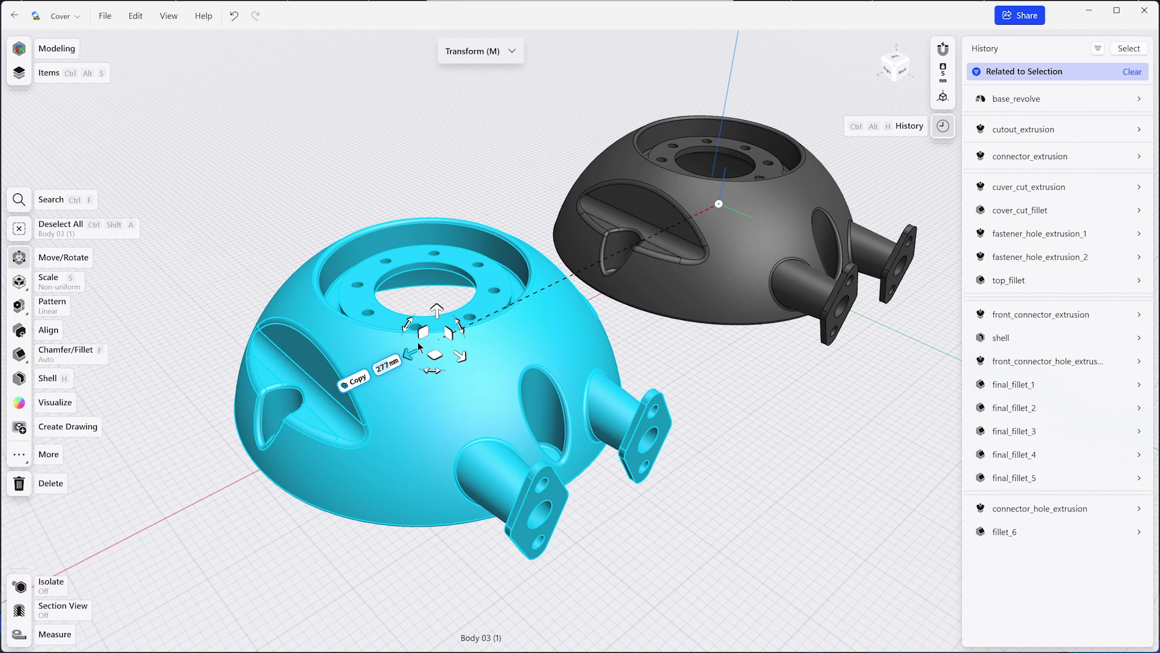
left_click(440, 212)
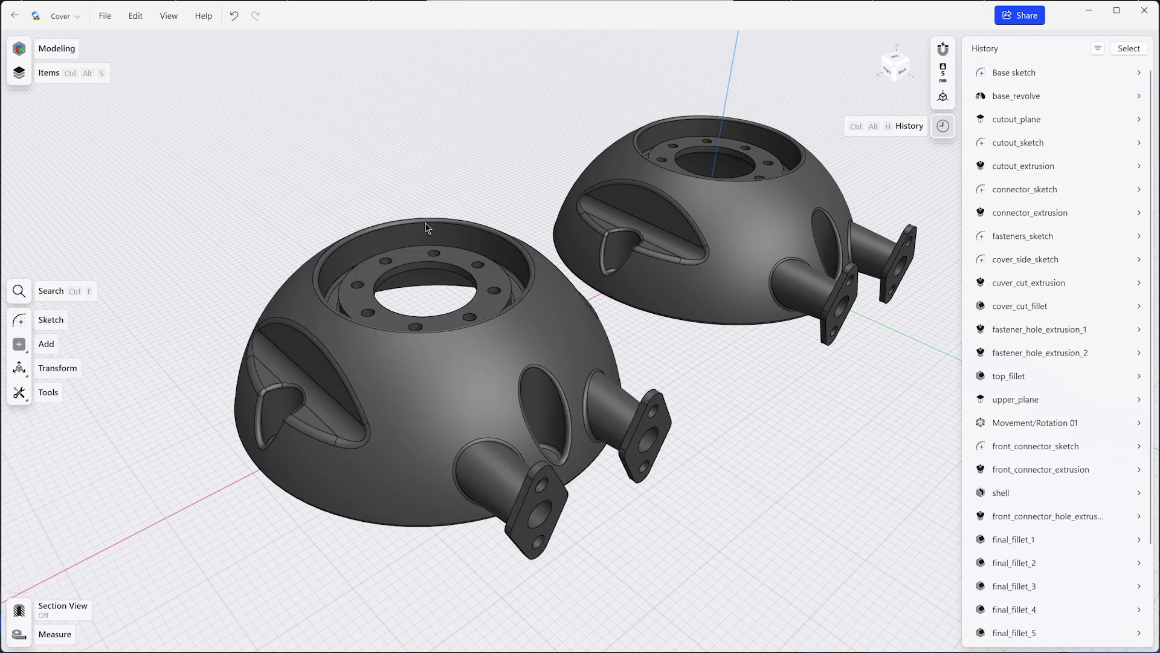
- Offset the copy's bolt-hole ring face by 16 mm
left_click(418, 253)
left_click_drag(418, 243, 418, 234)
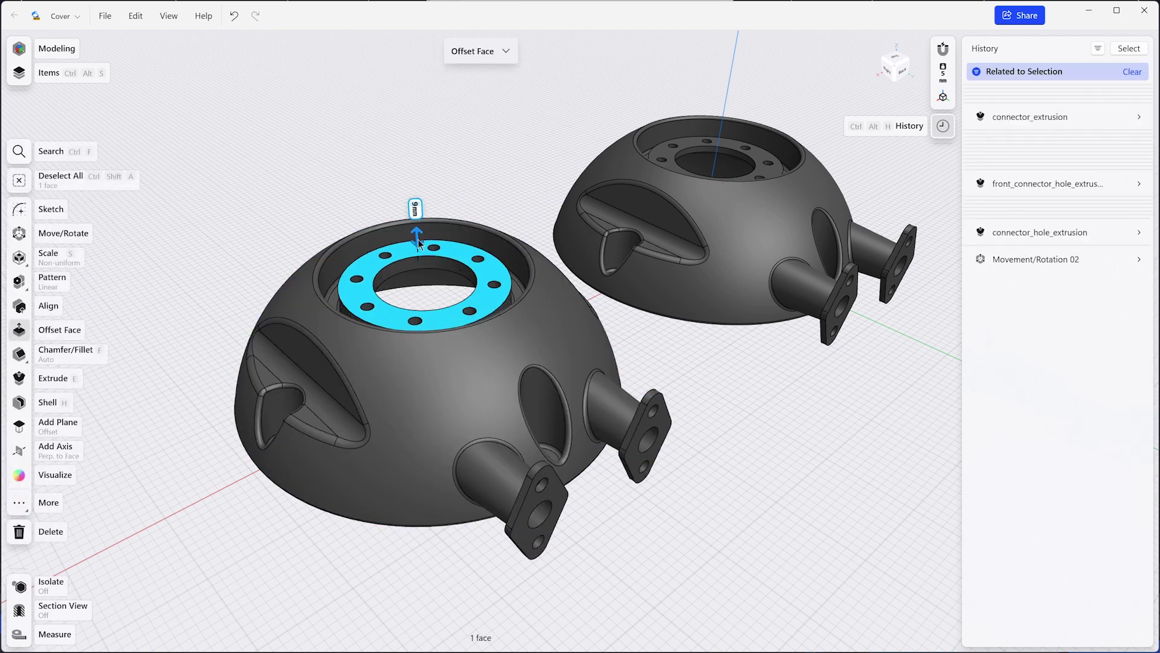
left_click(458, 201)
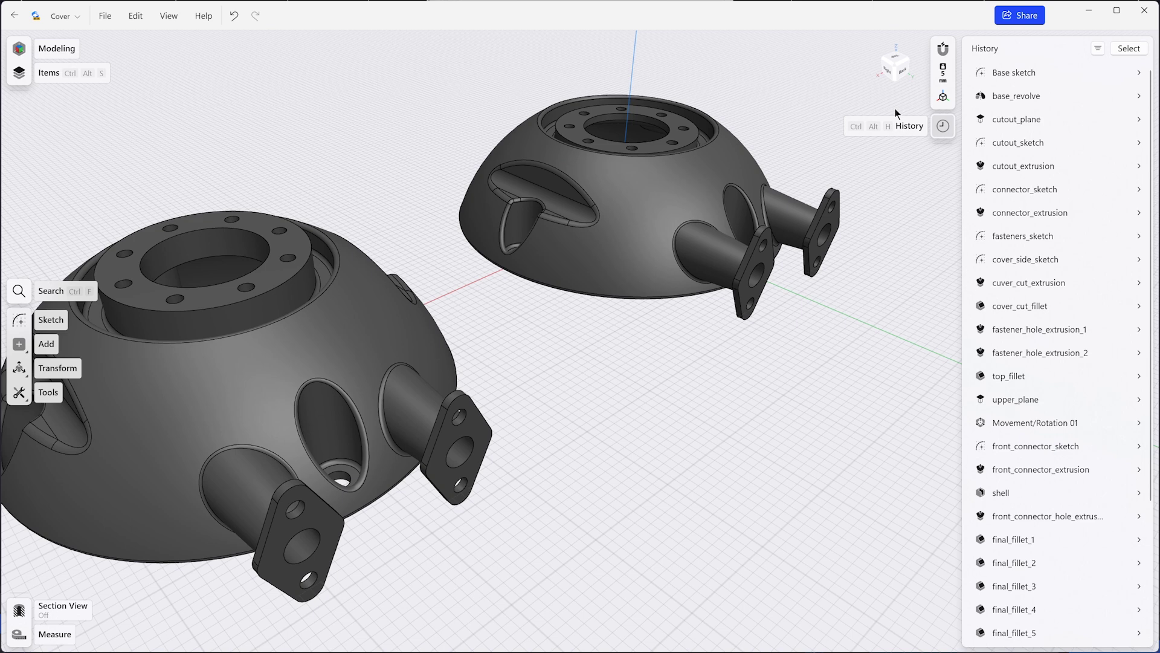
- In the base sketch, move the arc-end point left and the top point upward
left_click(978, 79)
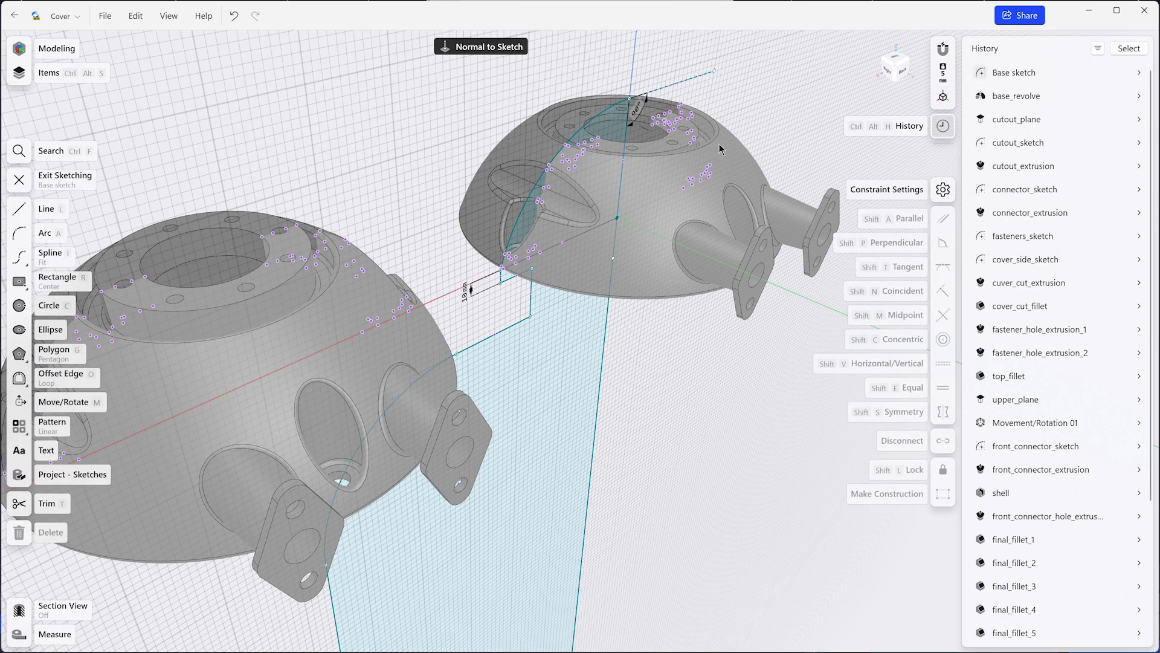
left_click(502, 272)
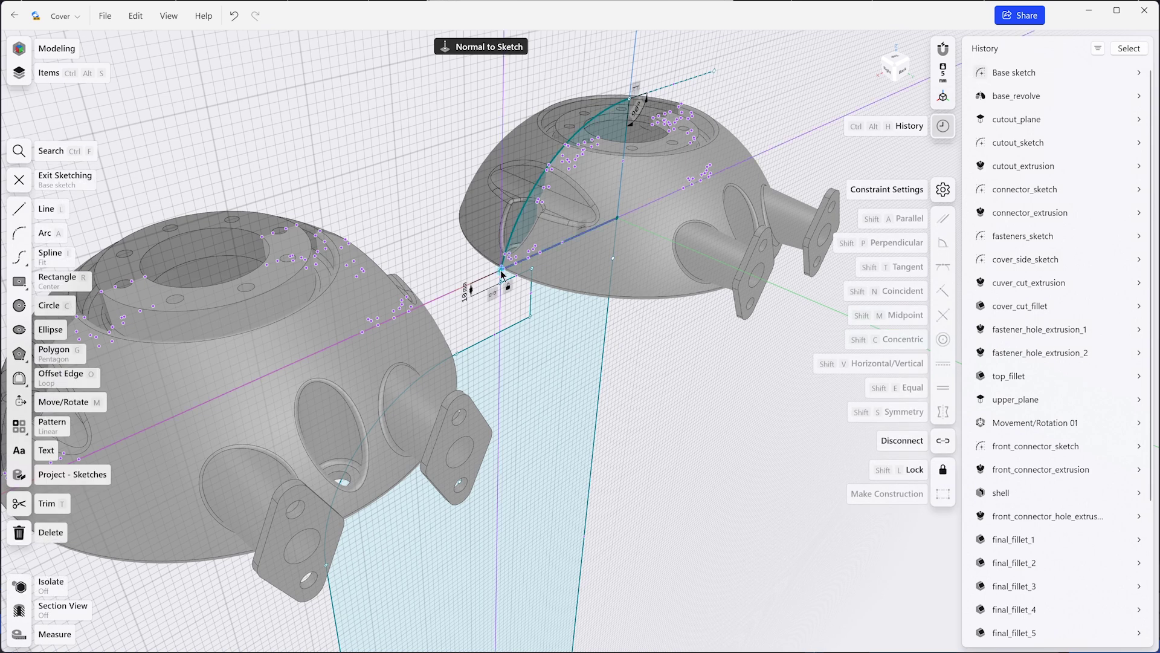
left_click_drag(501, 272, 491, 279)
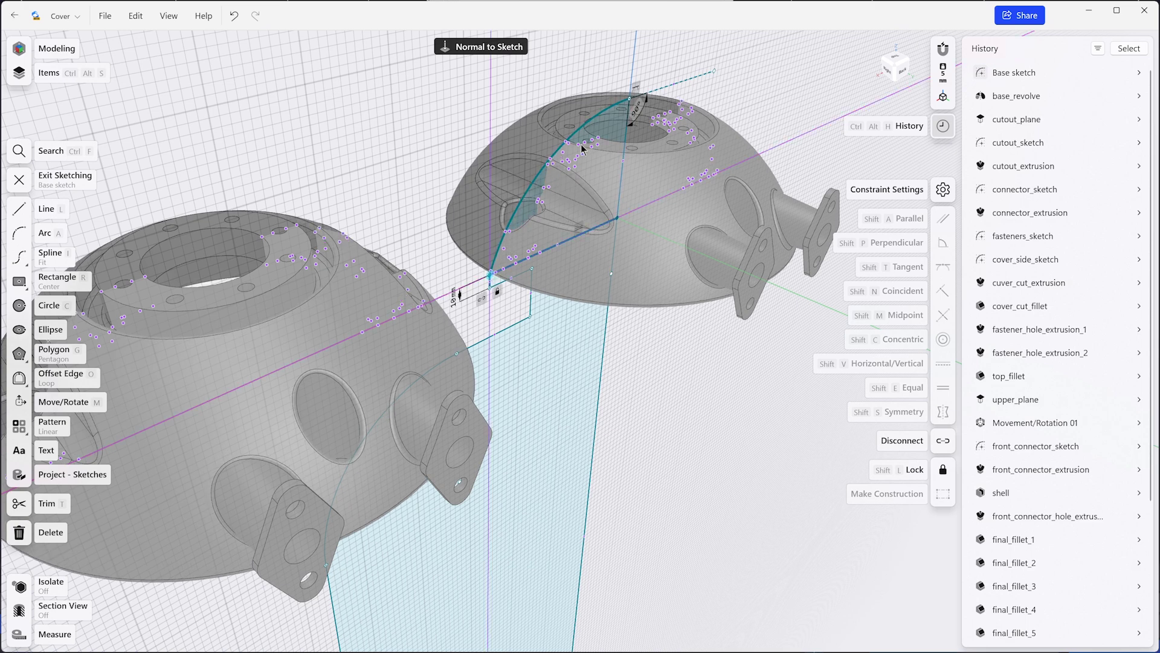
left_click(631, 100)
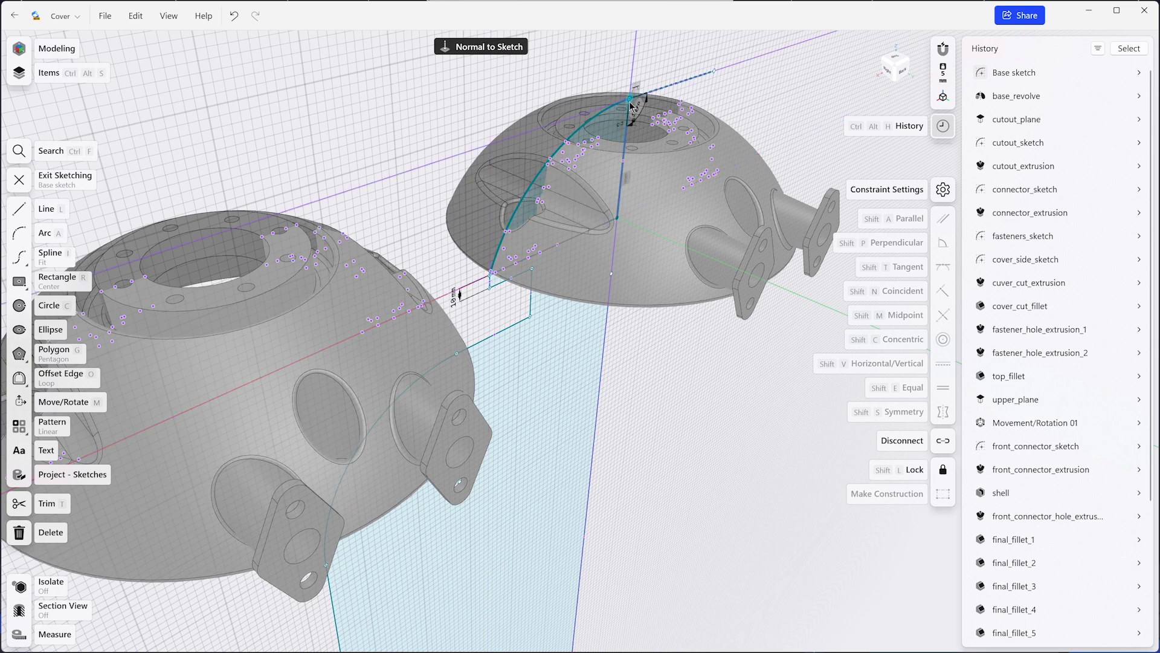
left_click(632, 100)
left_click_drag(632, 93, 632, 85)
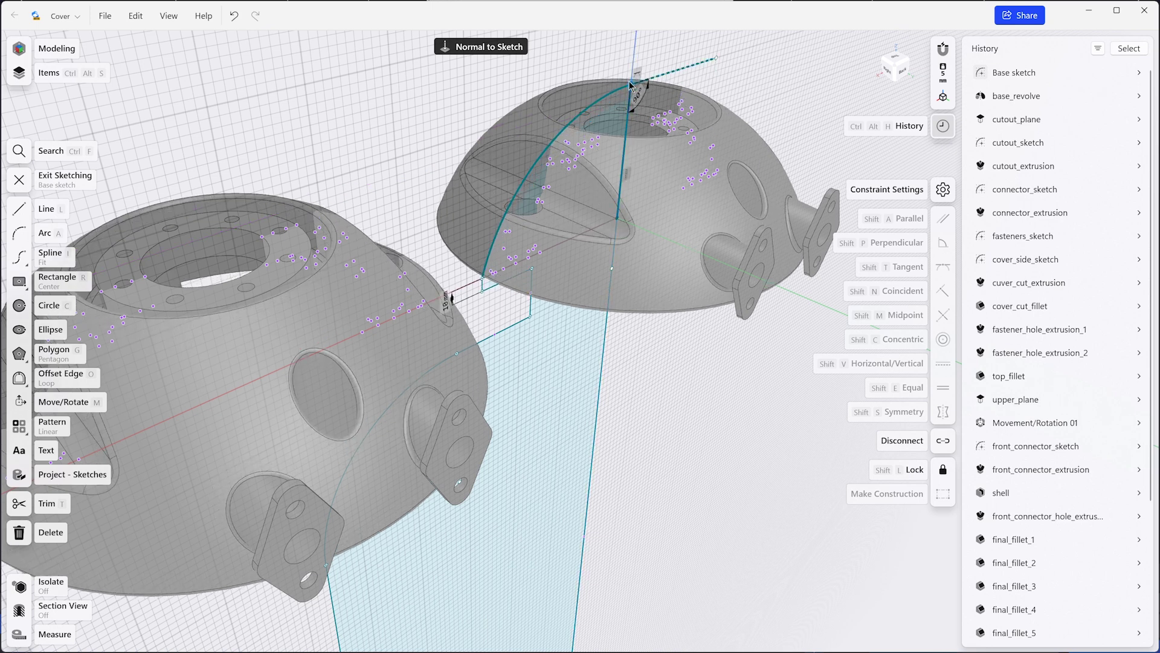
left_click(632, 85)
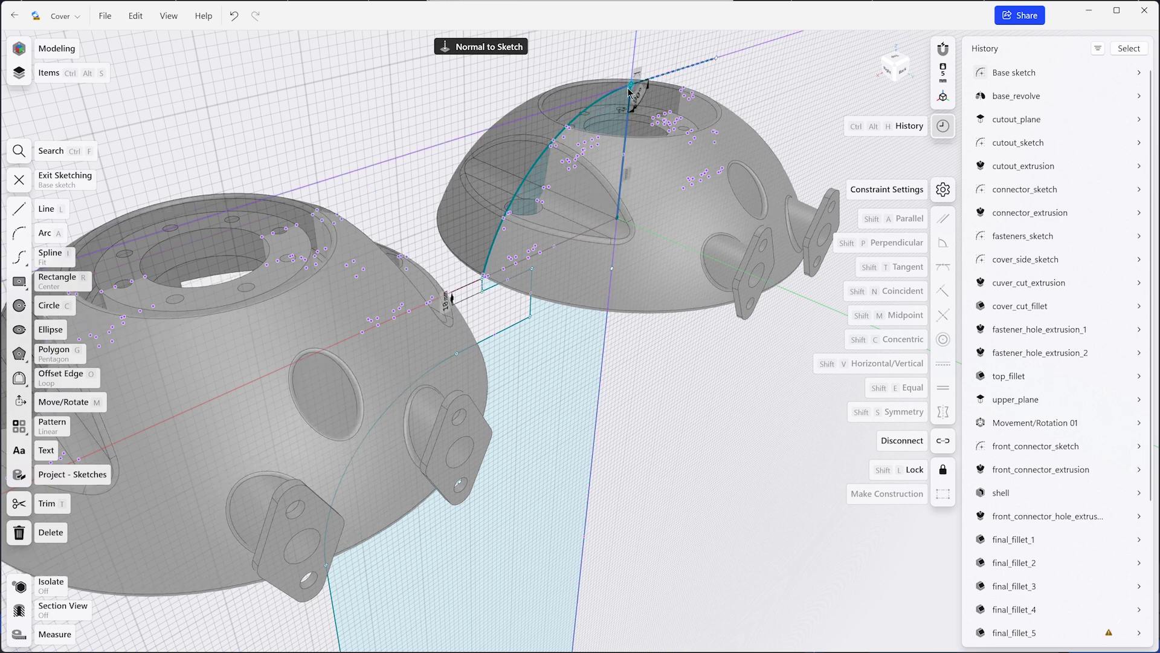
- Set the vertical profile line to 90 mm and the other edge to 120 mm
left_click(629, 126)
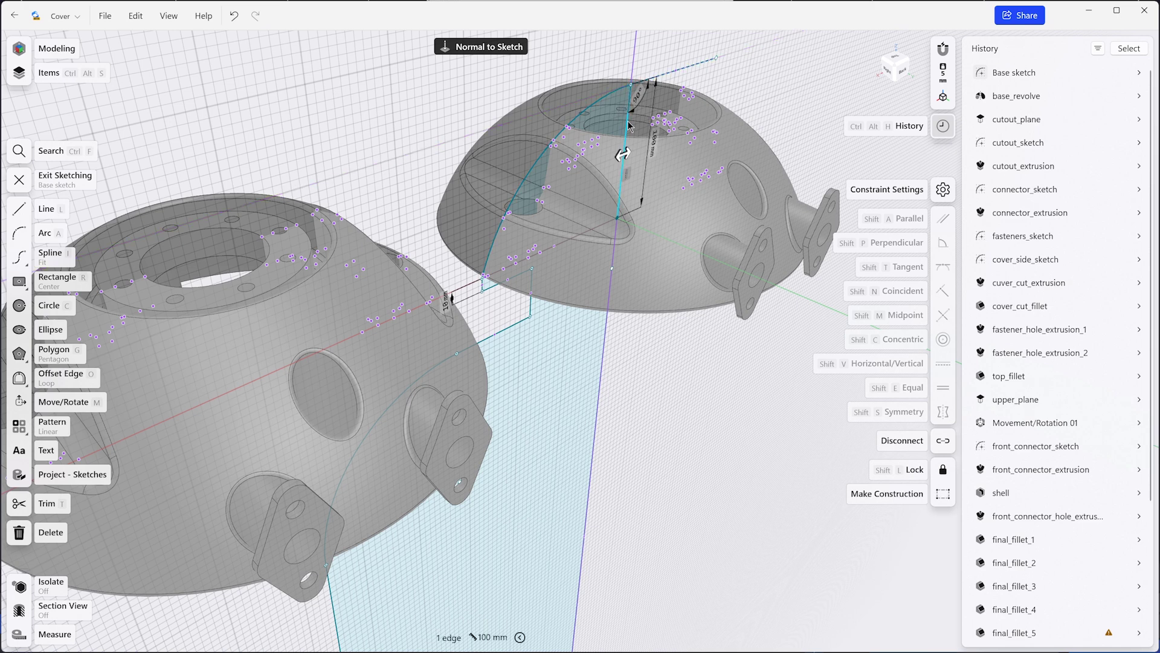
left_click(649, 141)
type("90")
key("Return")
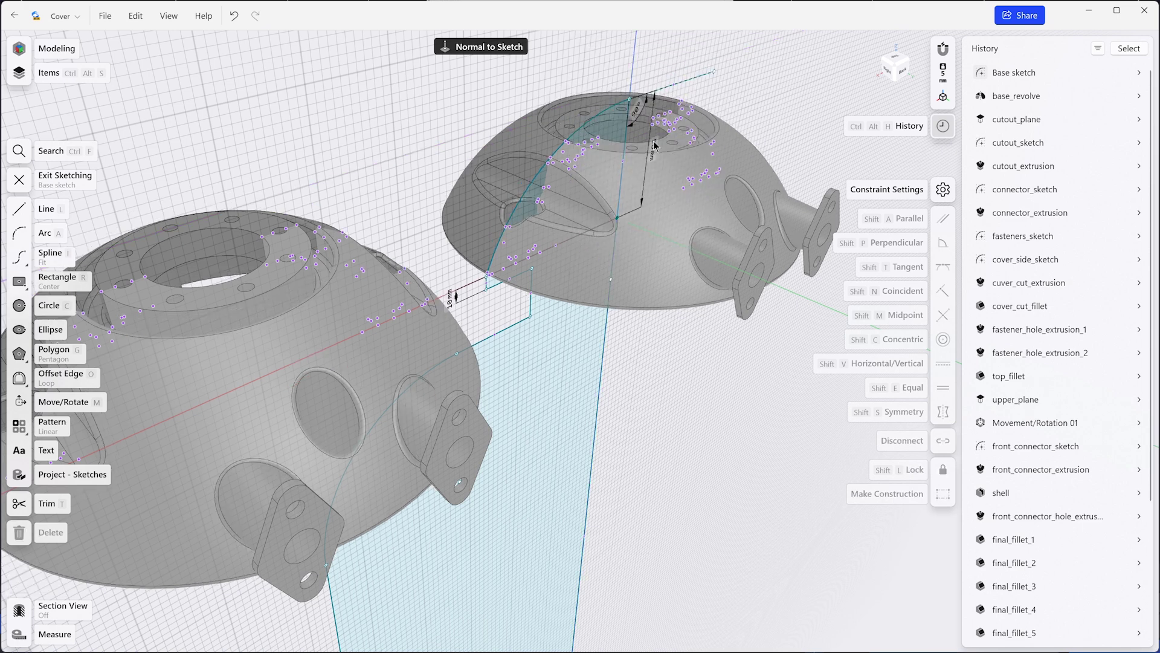
left_click(585, 238)
left_click(560, 205)
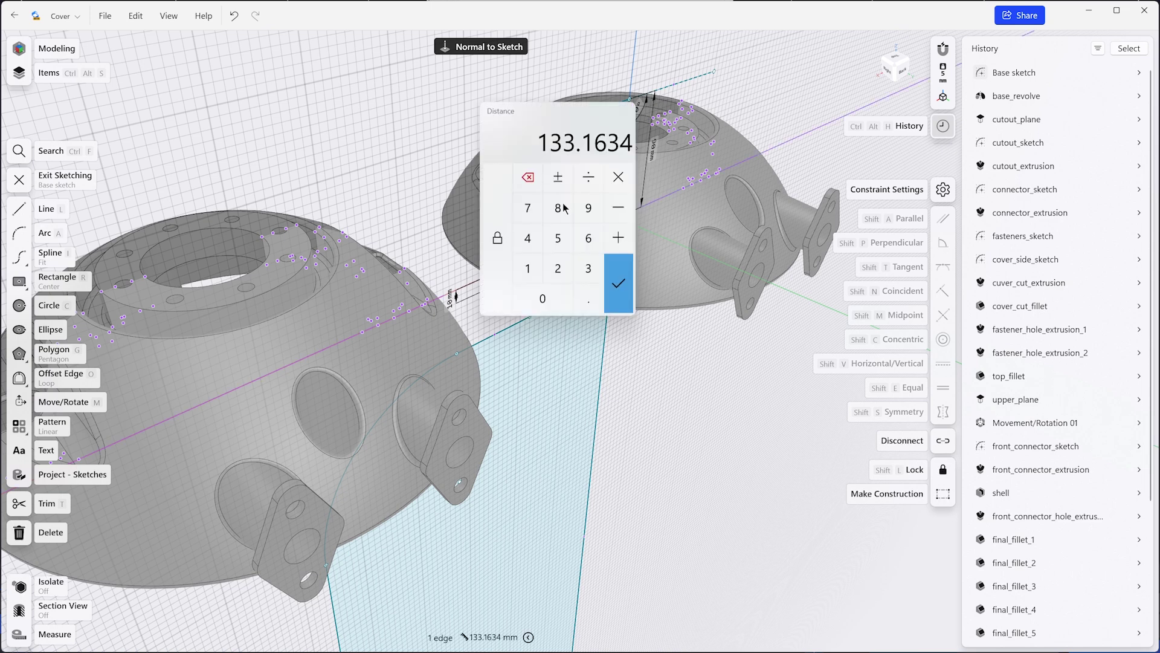
type("120")
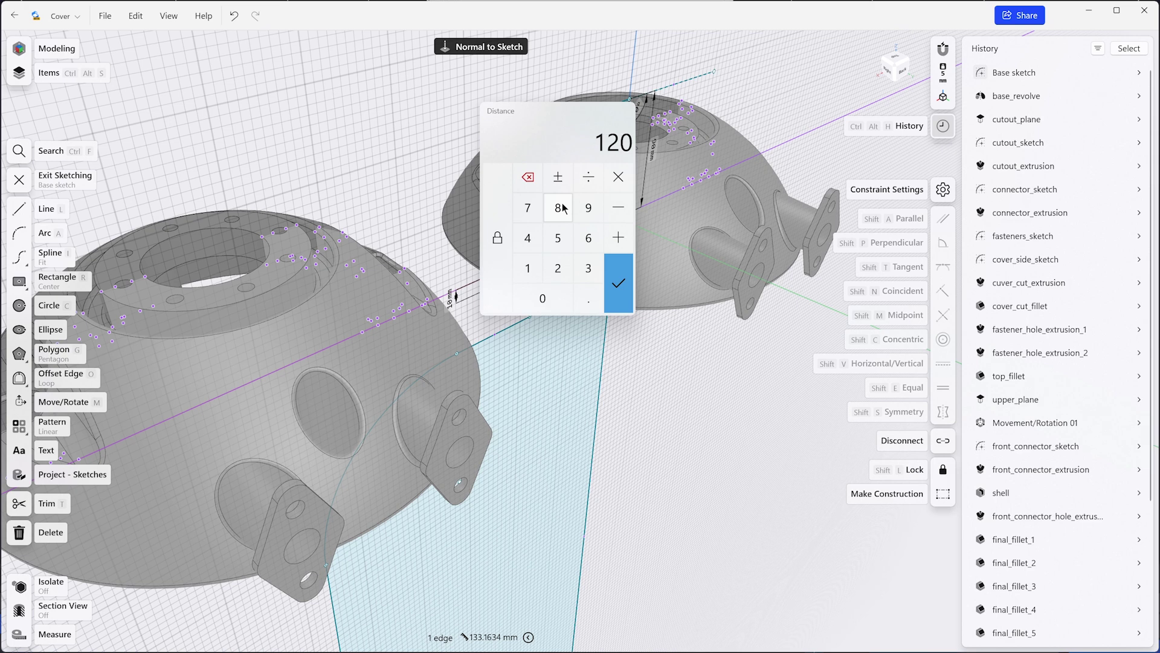
key("Return")
key("Escape")
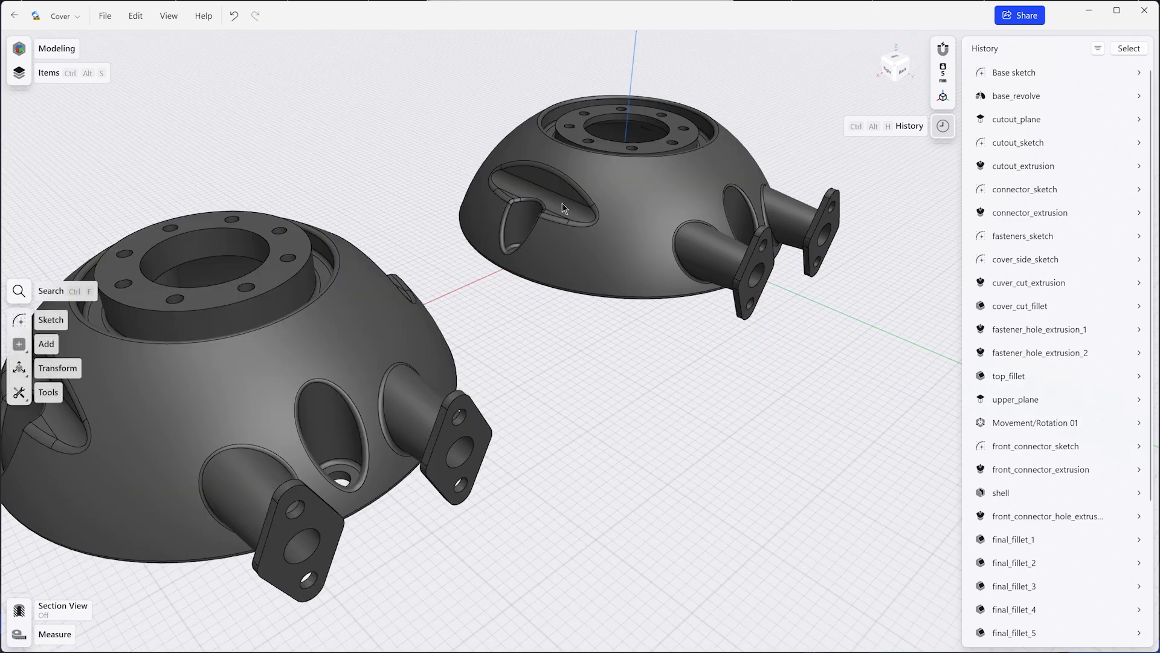